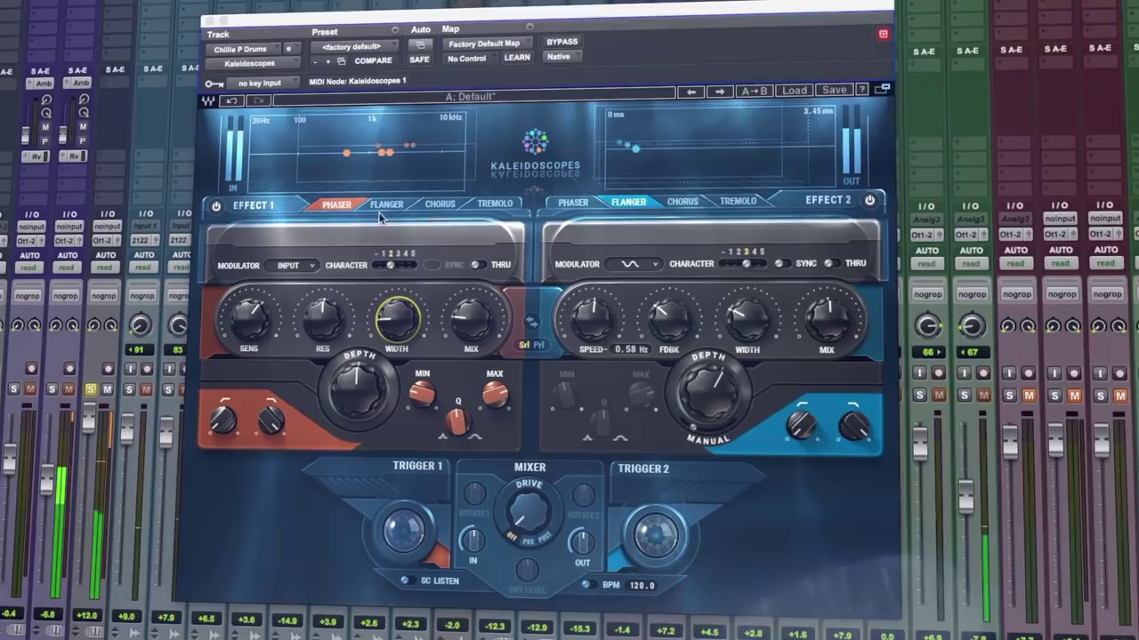
Switch Effect 1 to Flanger and Effect 2 to Tremolo, raising Effect 2 depth to 86.20
click(386, 204)
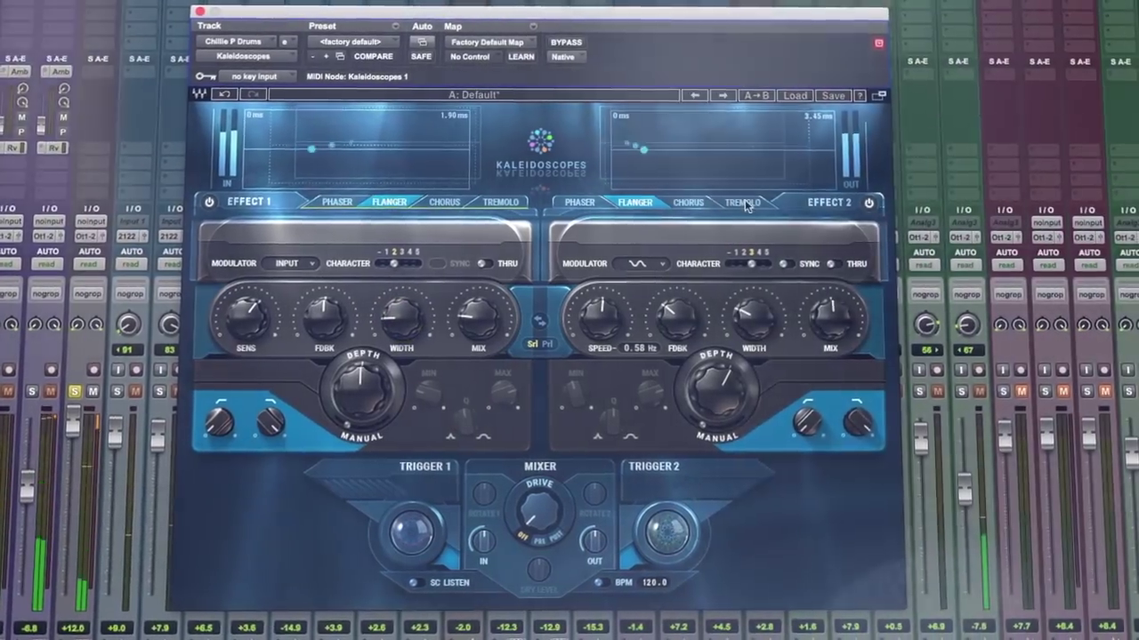
click(737, 202)
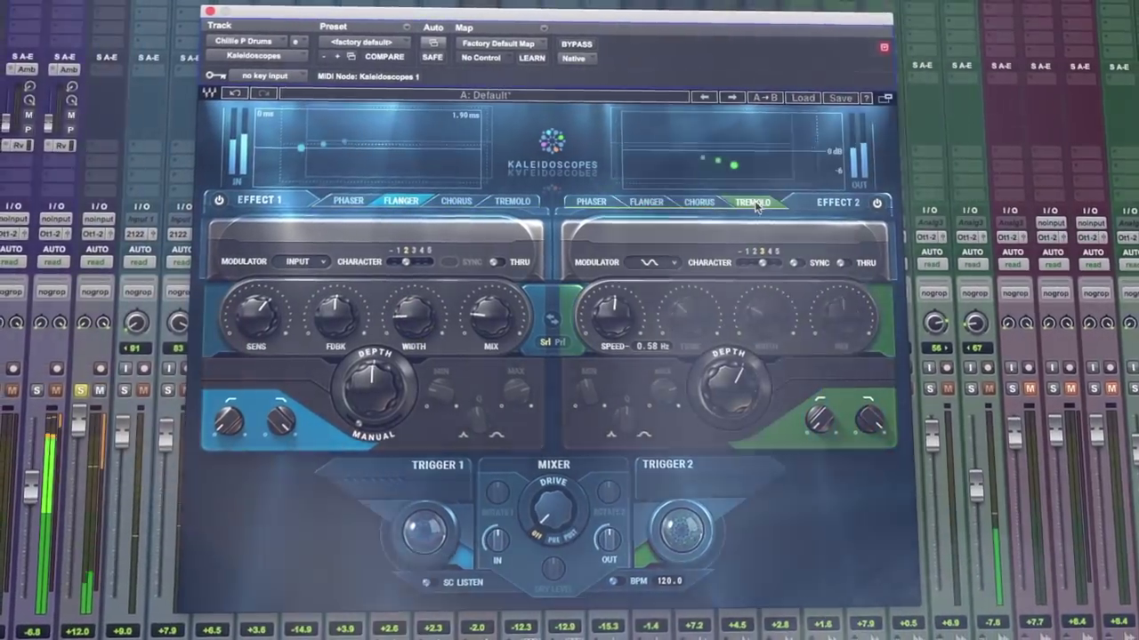
drag(730, 382, 729, 356)
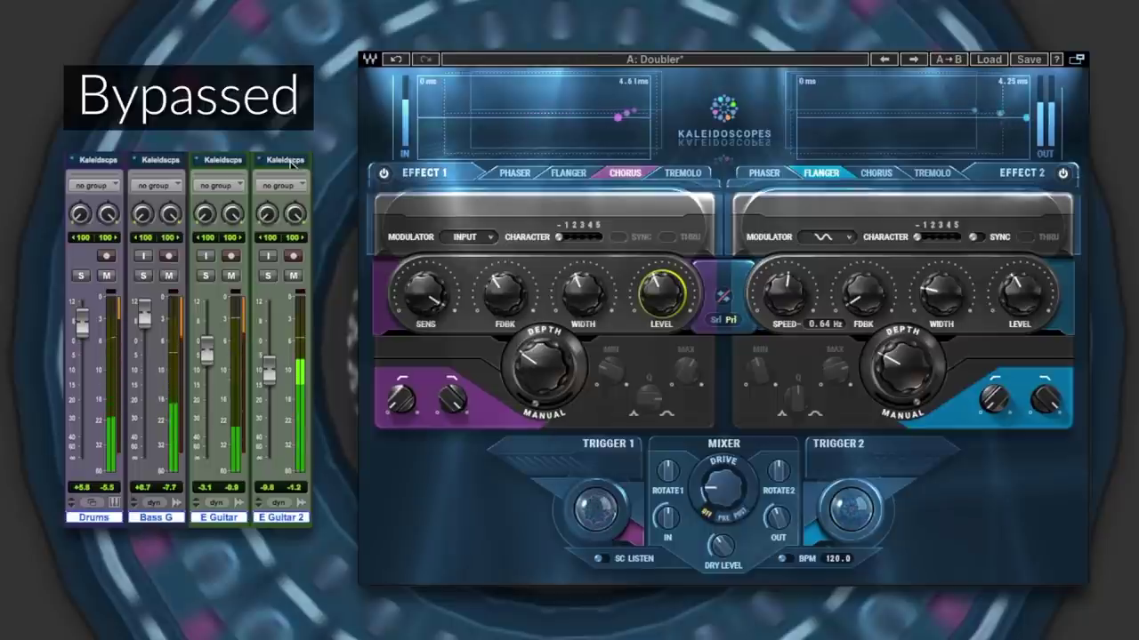
alt+super+click(287, 163)
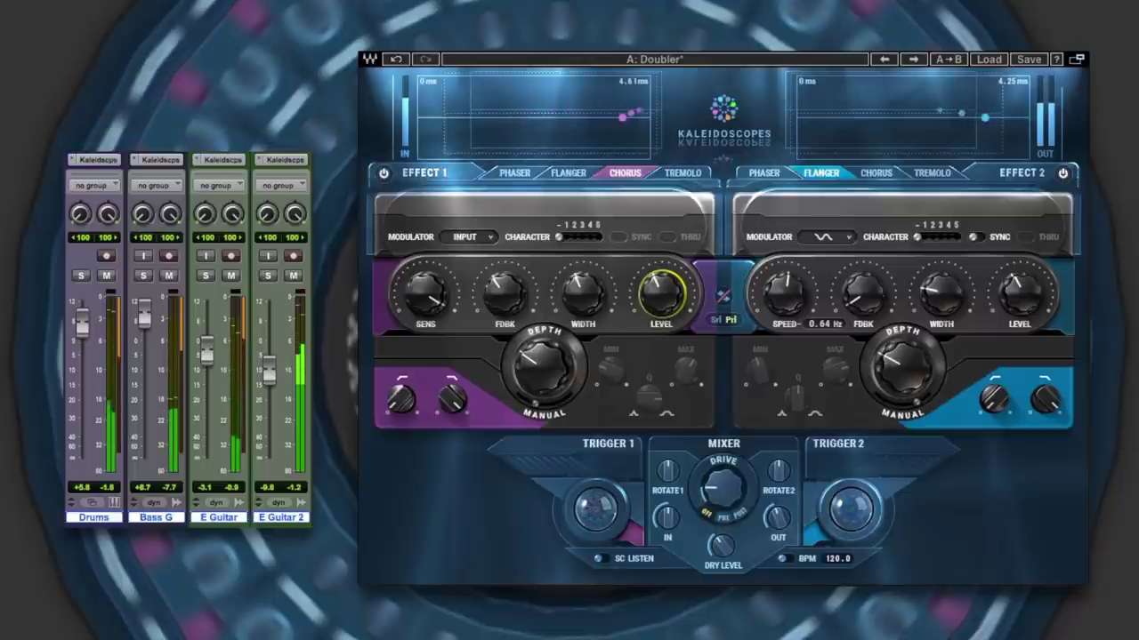
alt+super+click(278, 163)
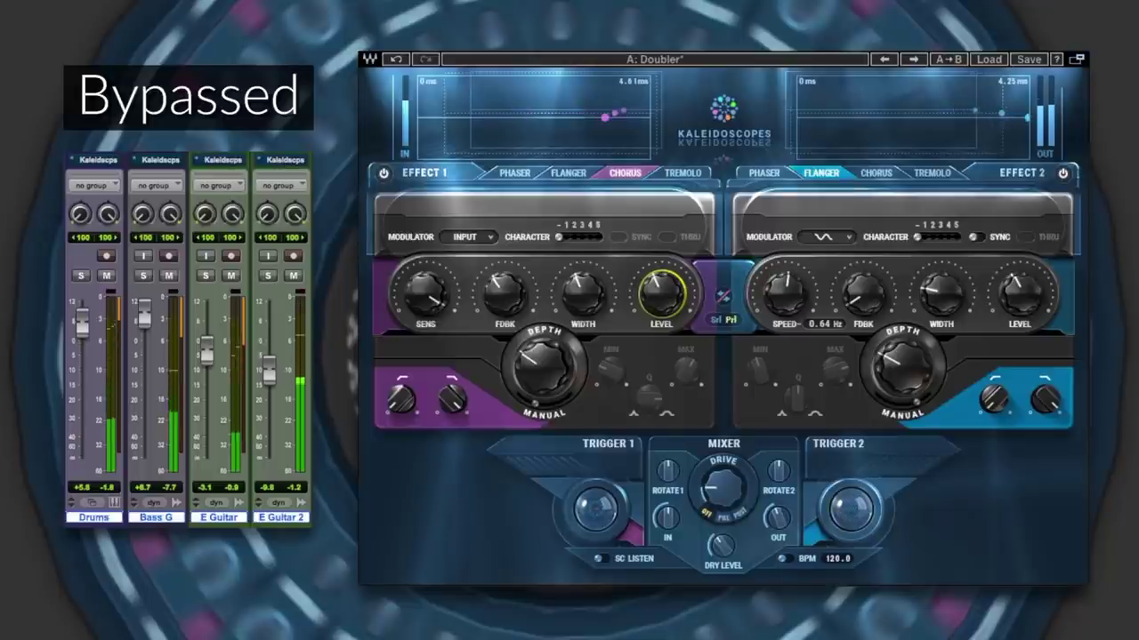
alt+super+click(286, 163)
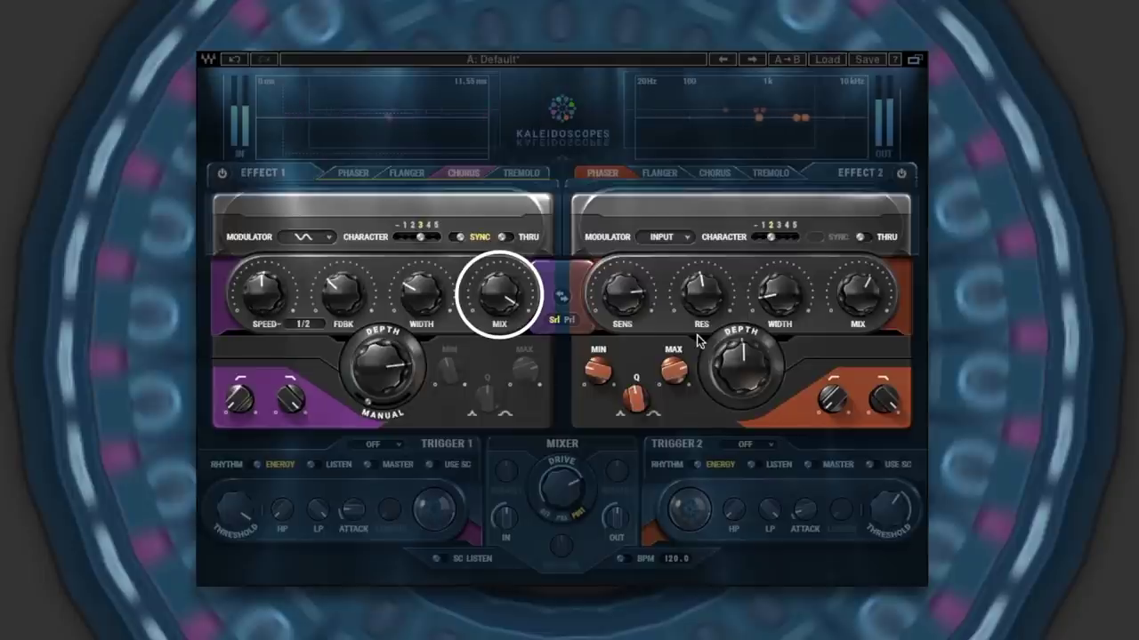
Swap the effect order so the Phaser comes first, and set the Srl/Prl switch to Prl
click(560, 298)
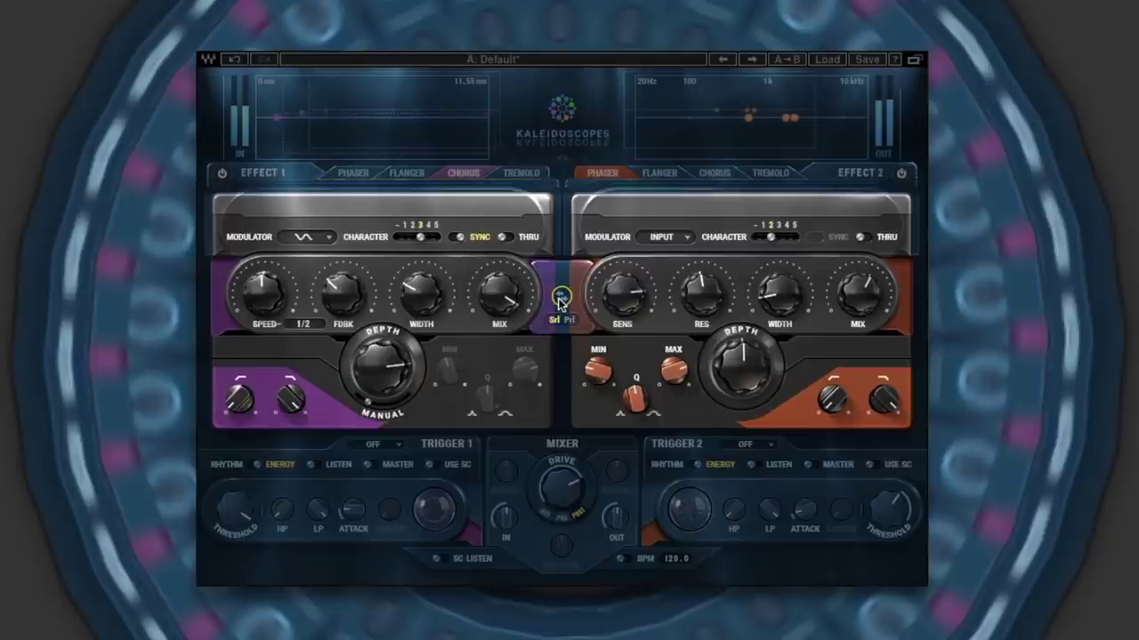
click(561, 298)
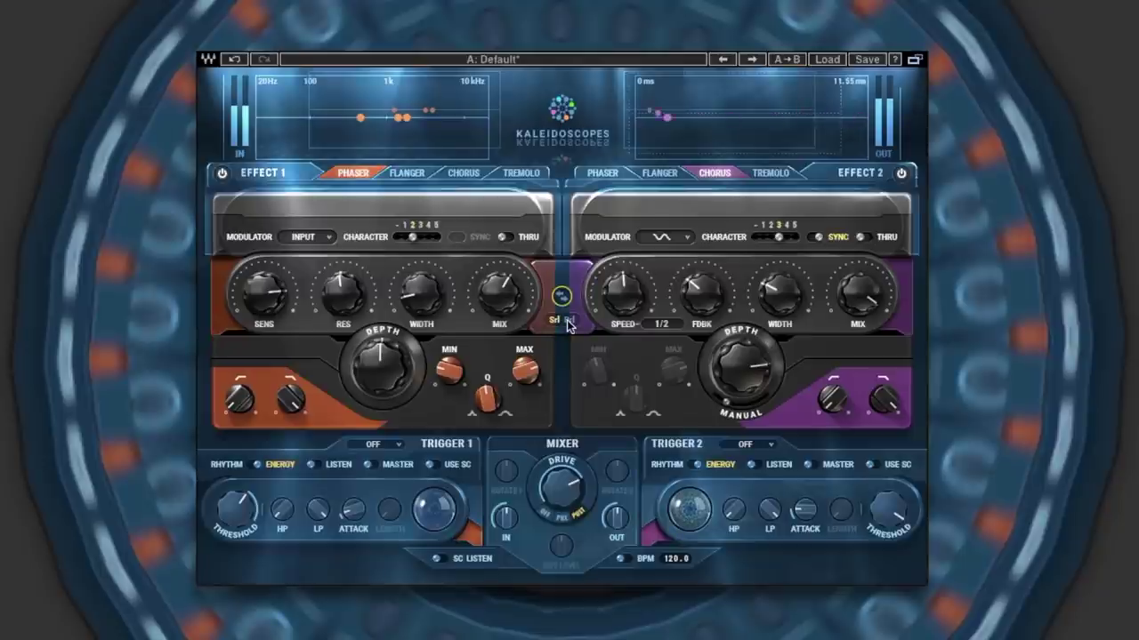
click(568, 322)
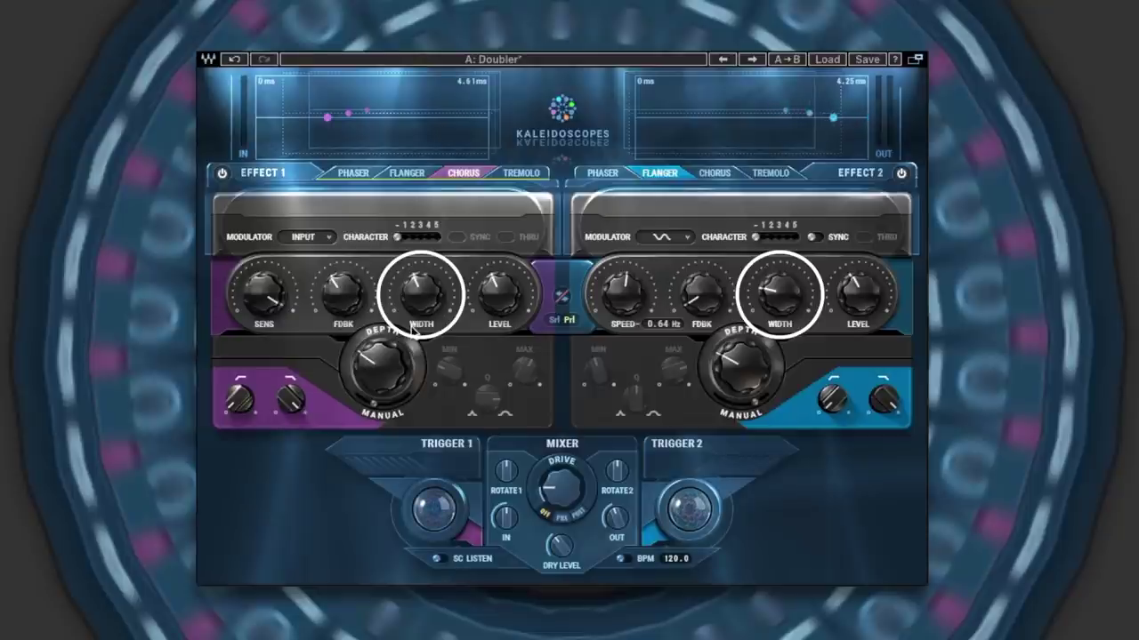
Raise Effect 1's chorus Width from 40.3 to about 82.8
mouse_move(425, 302)
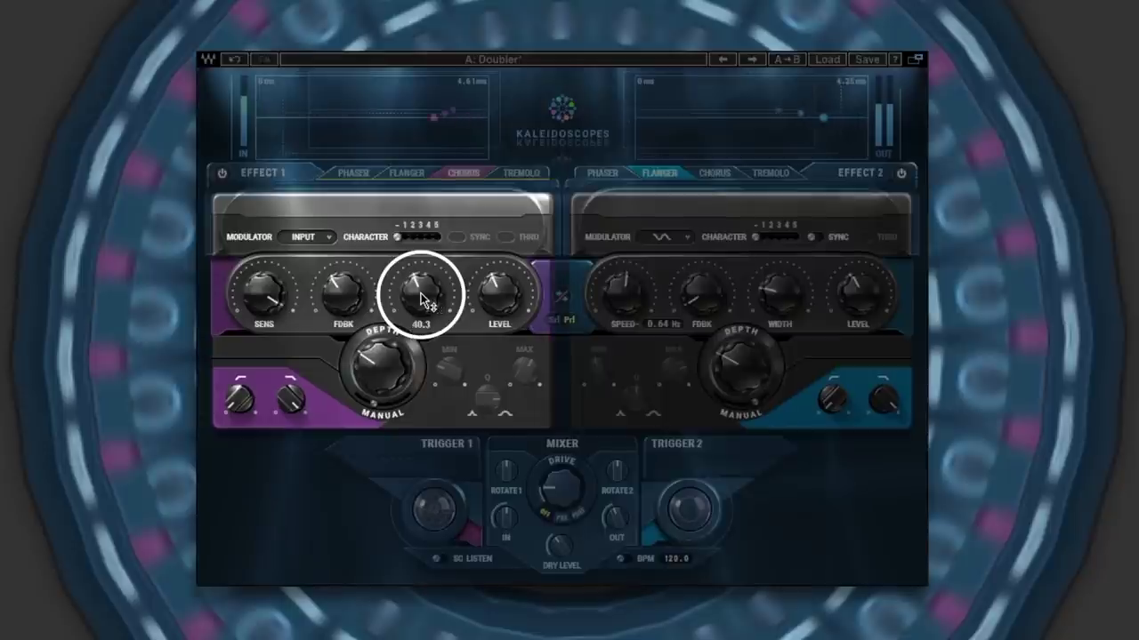
mouse_move(426, 302)
mouse_down()
mouse_move(425, 249)
mouse_move(426, 330)
mouse_move(425, 282)
mouse_up()
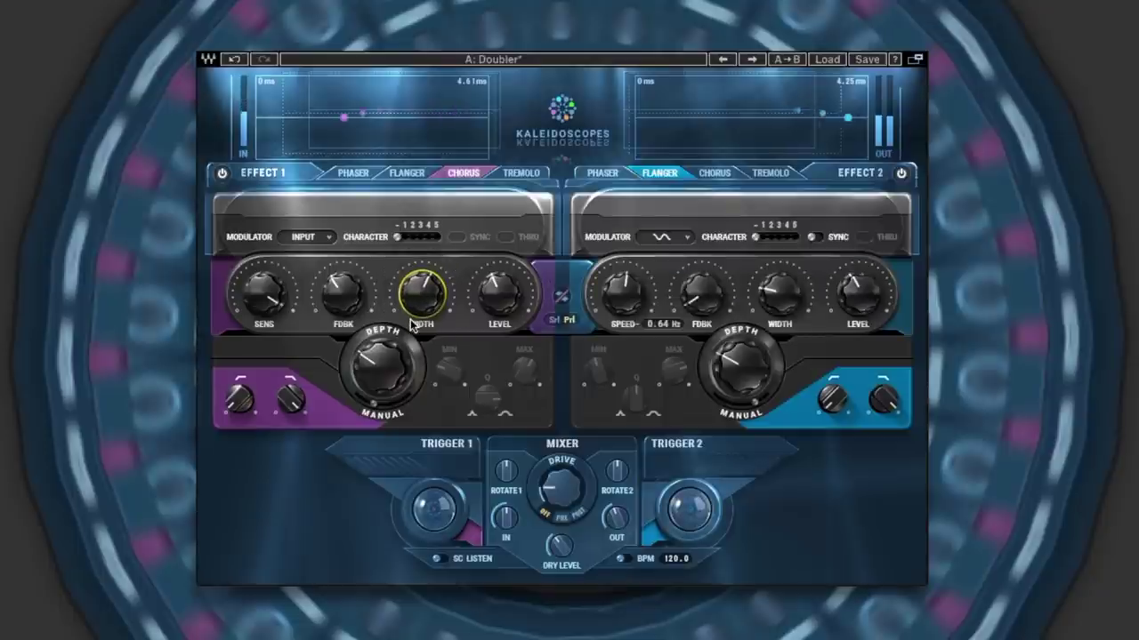
scroll(306, 236, down, 1)
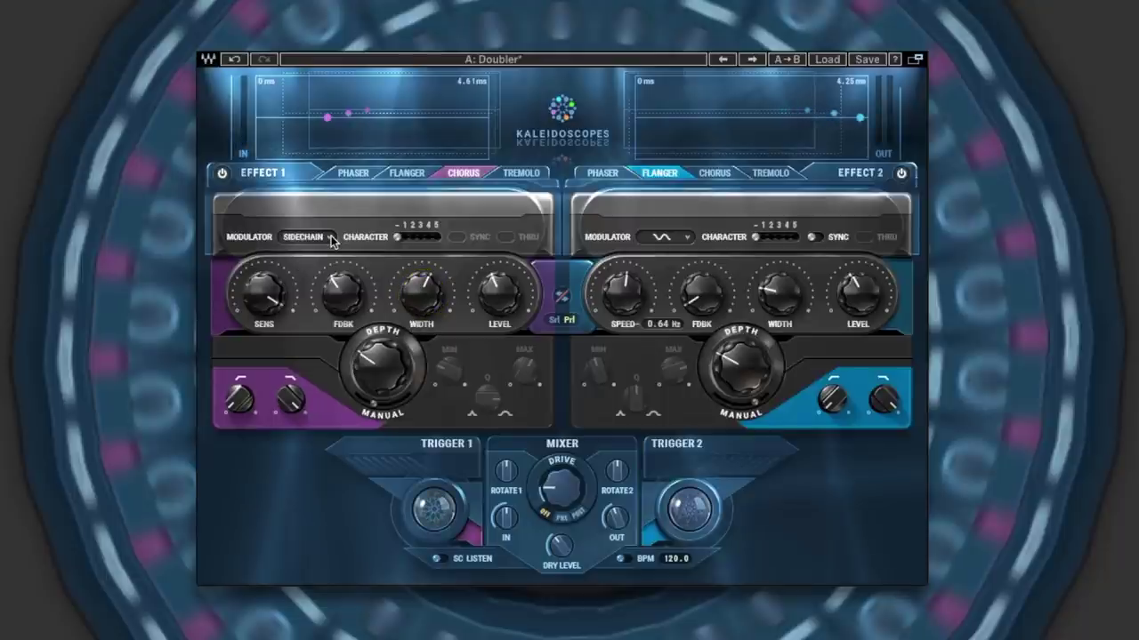
click(330, 238)
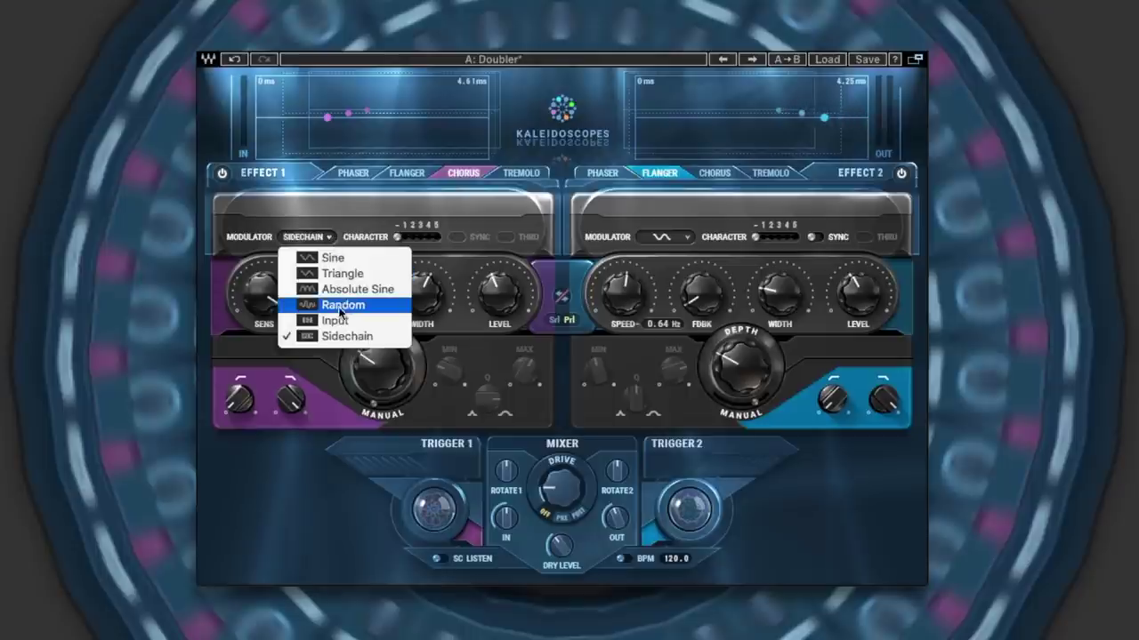
click(341, 321)
mouse_move(258, 283)
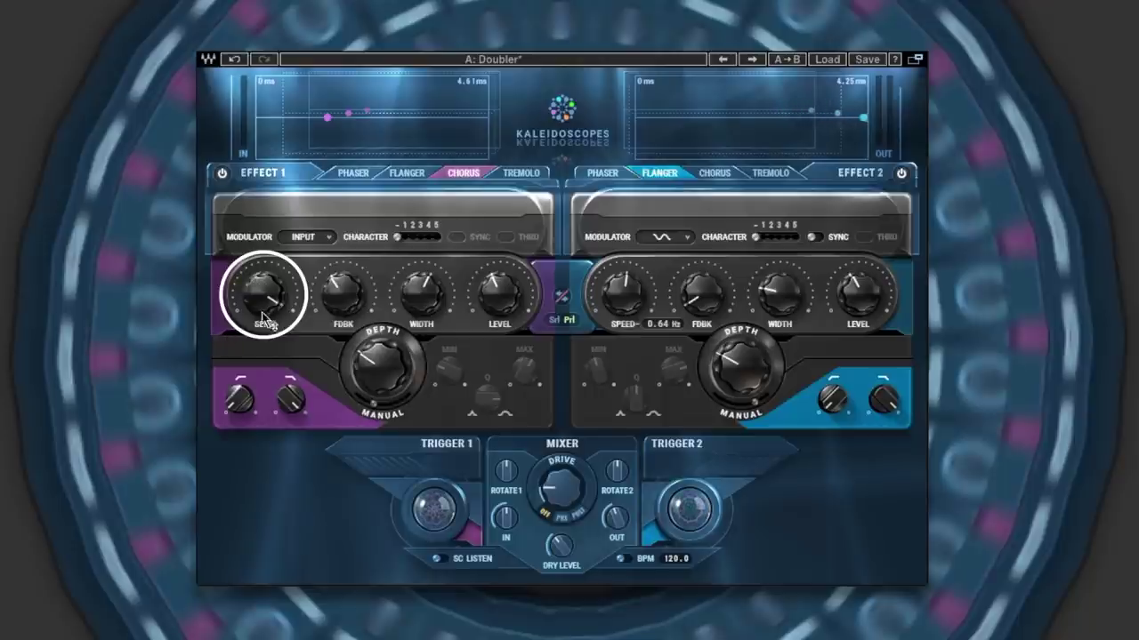
mouse_move(269, 312)
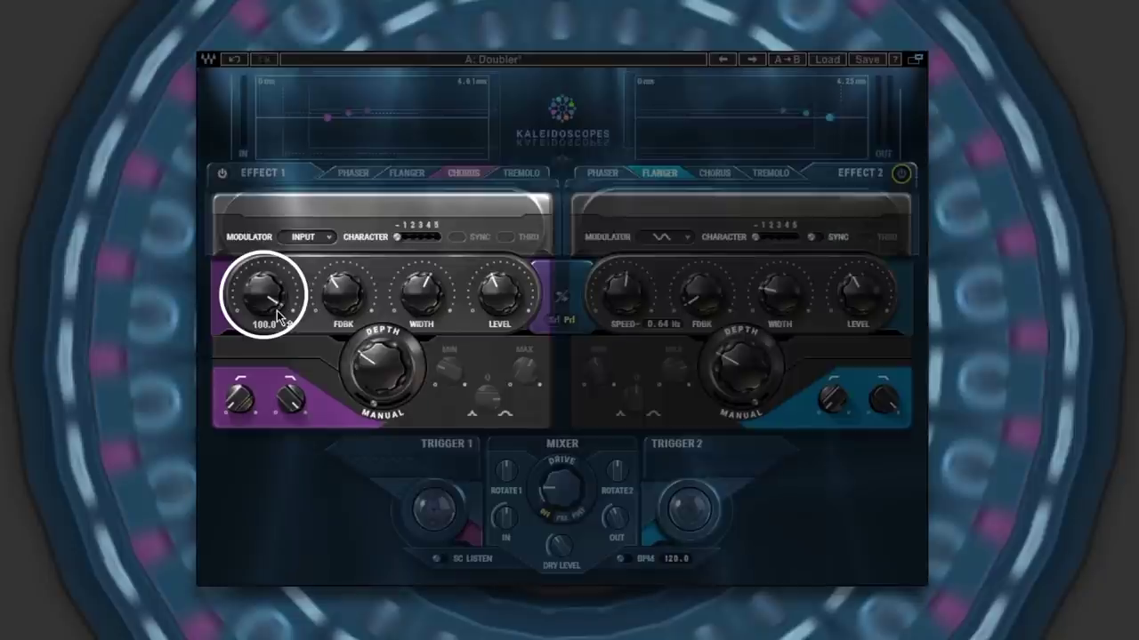
alt+click(265, 305)
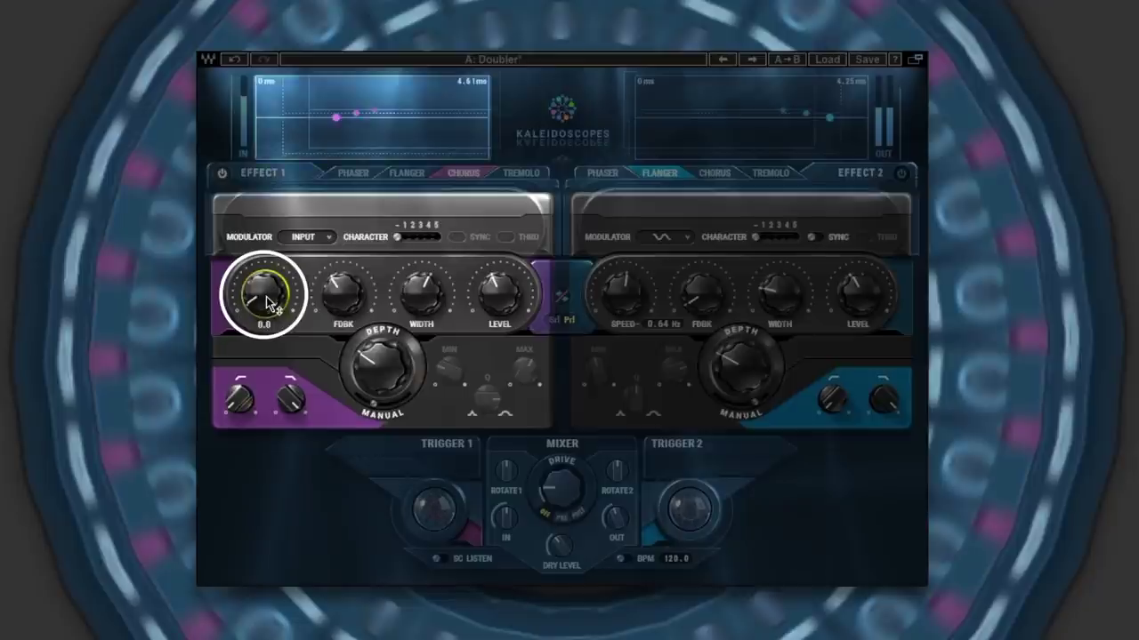
scroll(267, 303, up, 3)
scroll(267, 302, up, 1)
scroll(266, 296, up, 5)
scroll(266, 296, up, 10)
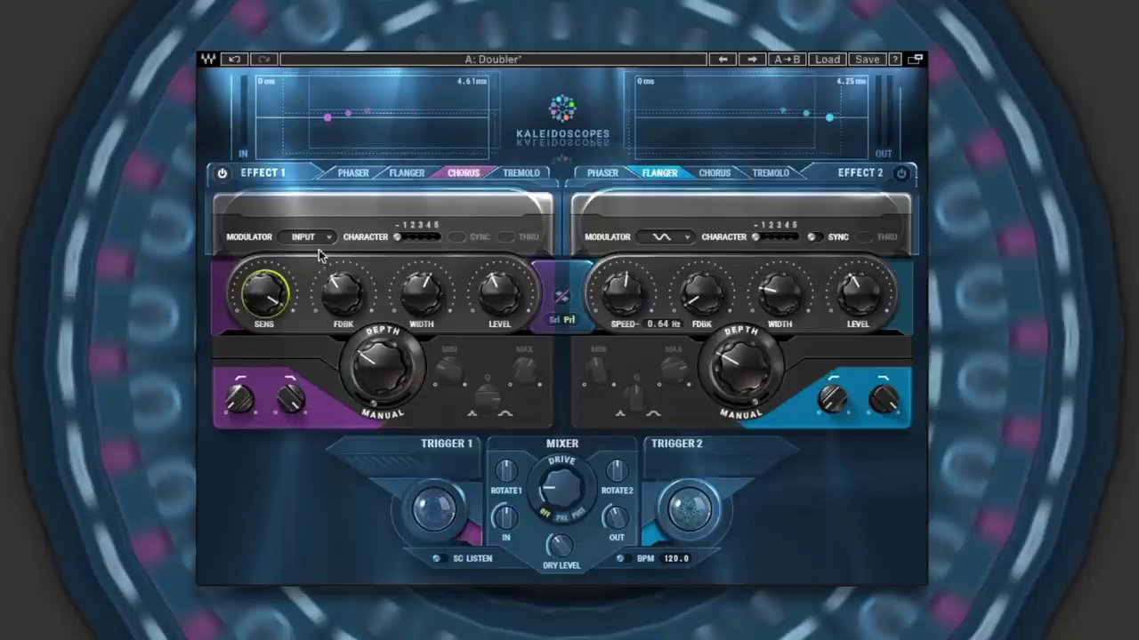
click(327, 240)
click(330, 254)
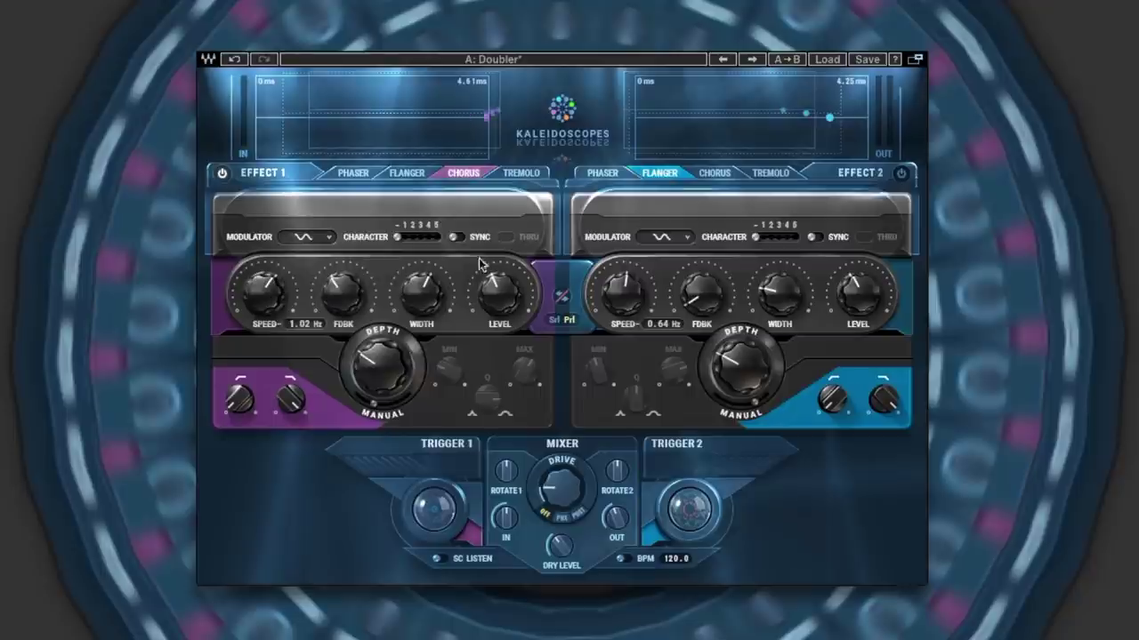
click(457, 237)
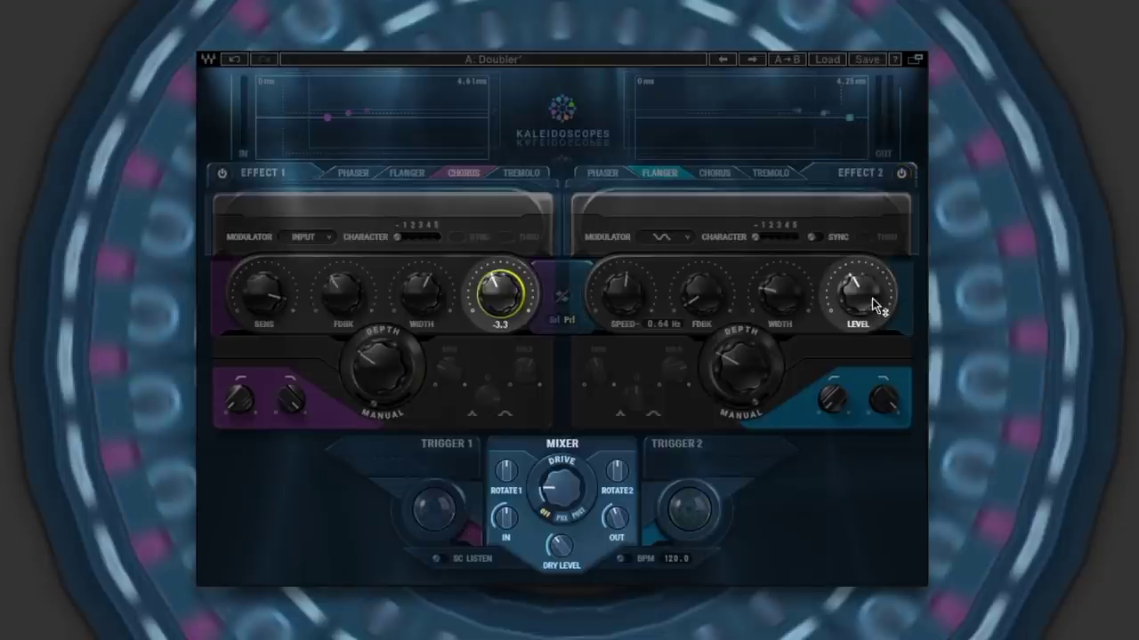
Lower Effect 2's flanger level to -7.9 and turn the Mixer's dry level down to -144.0
mouse_move(859, 300)
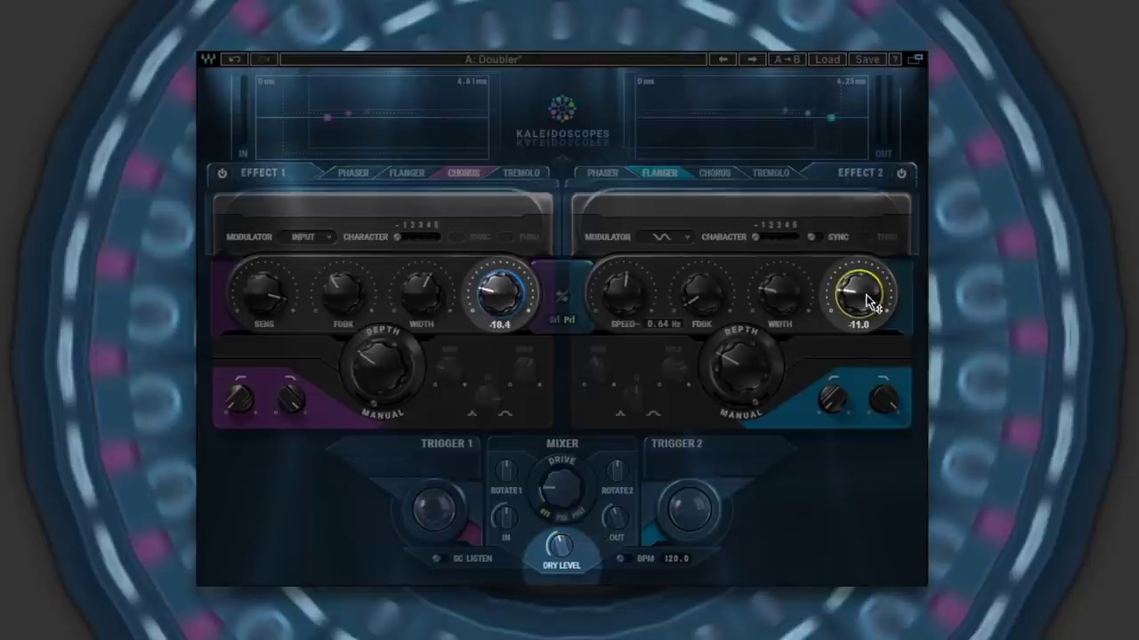
drag(866, 294, 872, 298)
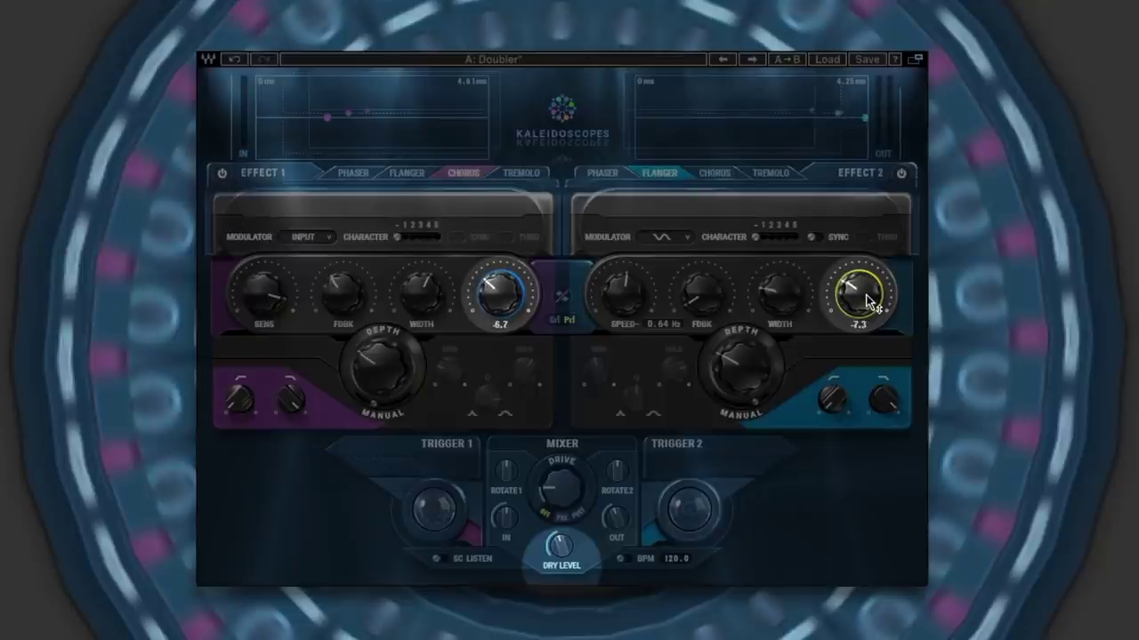
click(560, 549)
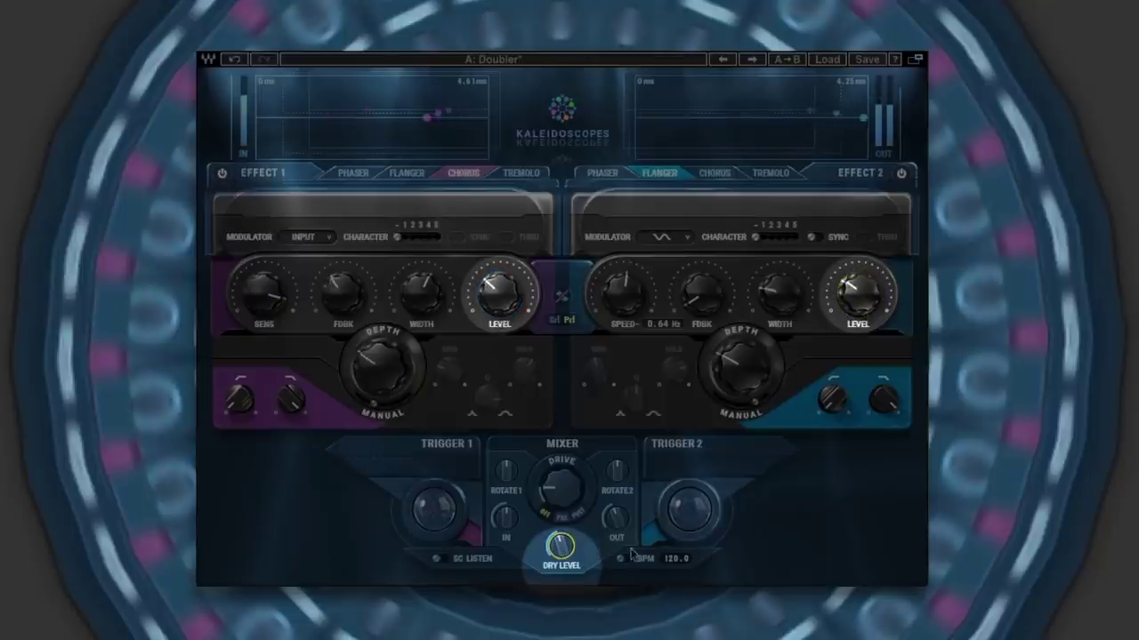
drag(560, 545, 562, 545)
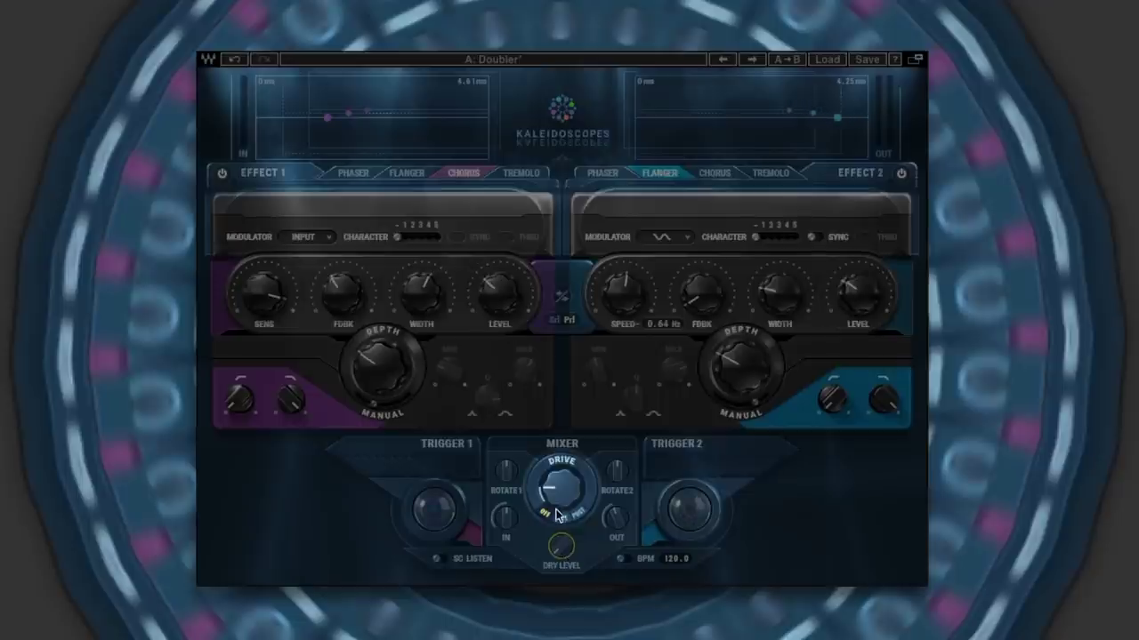
mouse_move(561, 501)
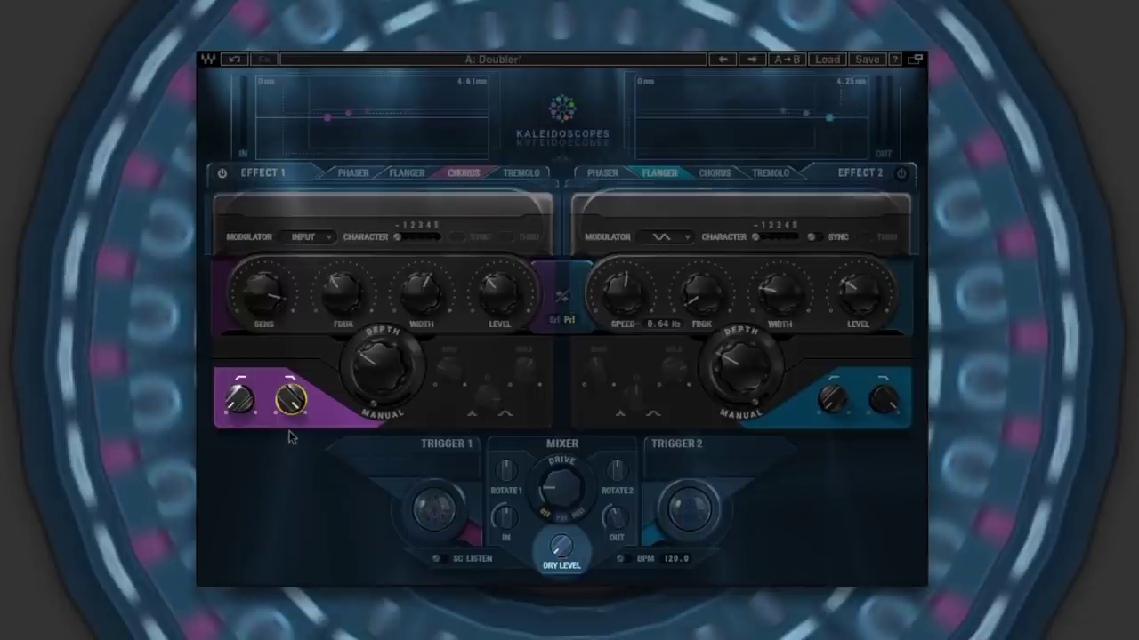
Low-pass the chorus at 1620Hz, set dry level near -4.7, re-enable the flanger, output -3.2
mouse_move(296, 407)
mouse_move(296, 406)
mouse_down()
mouse_move(297, 453)
mouse_move(313, 414)
mouse_up()
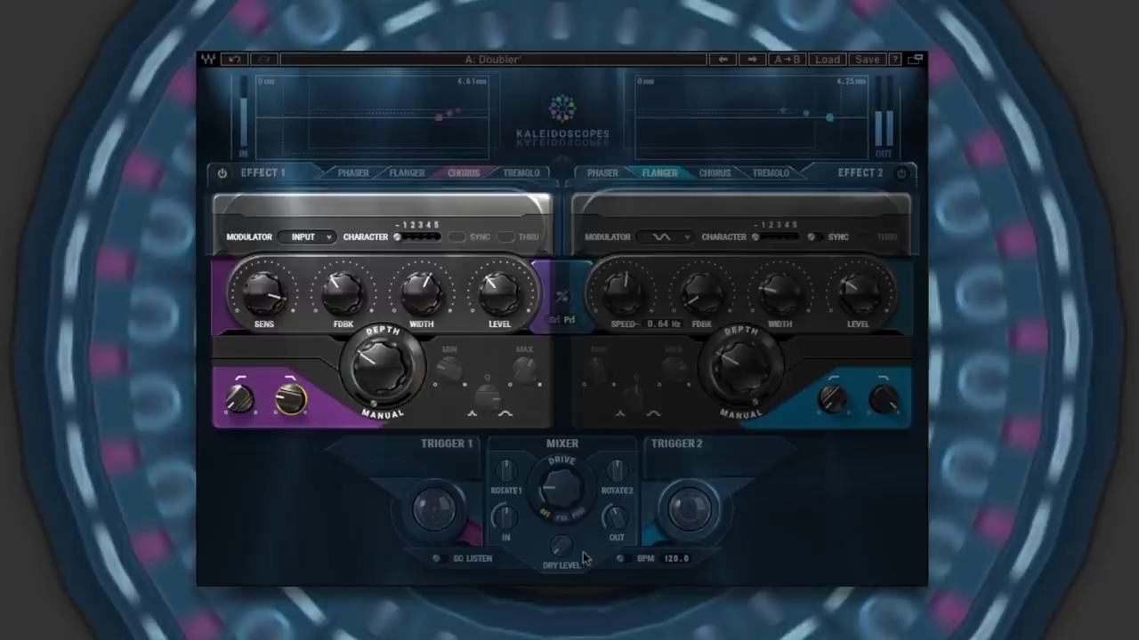
drag(561, 546, 561, 558)
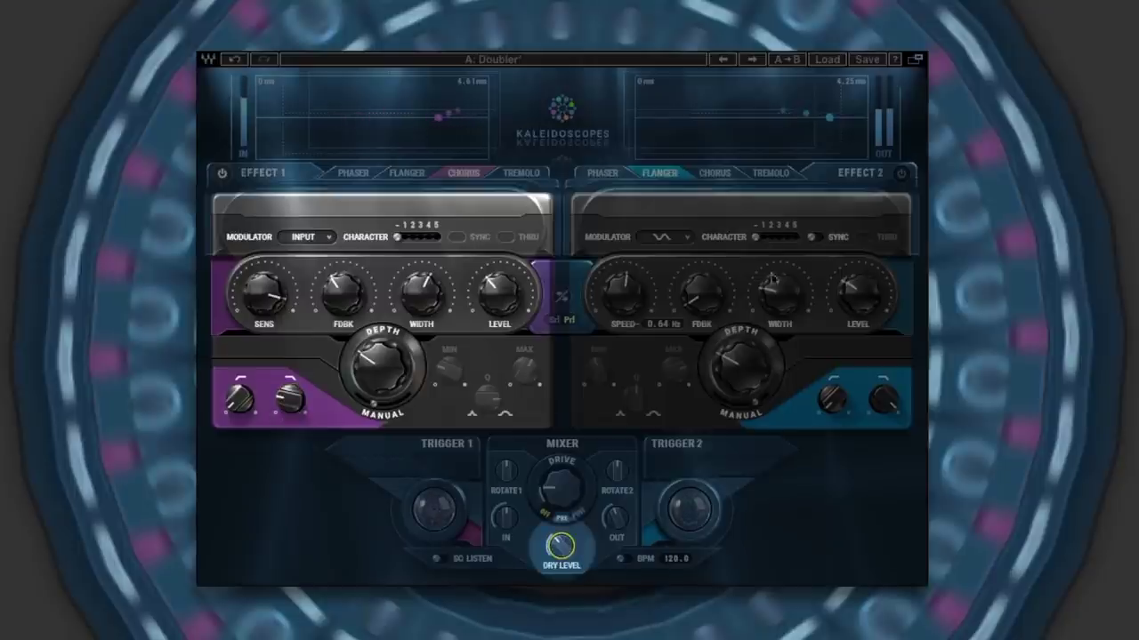
click(901, 173)
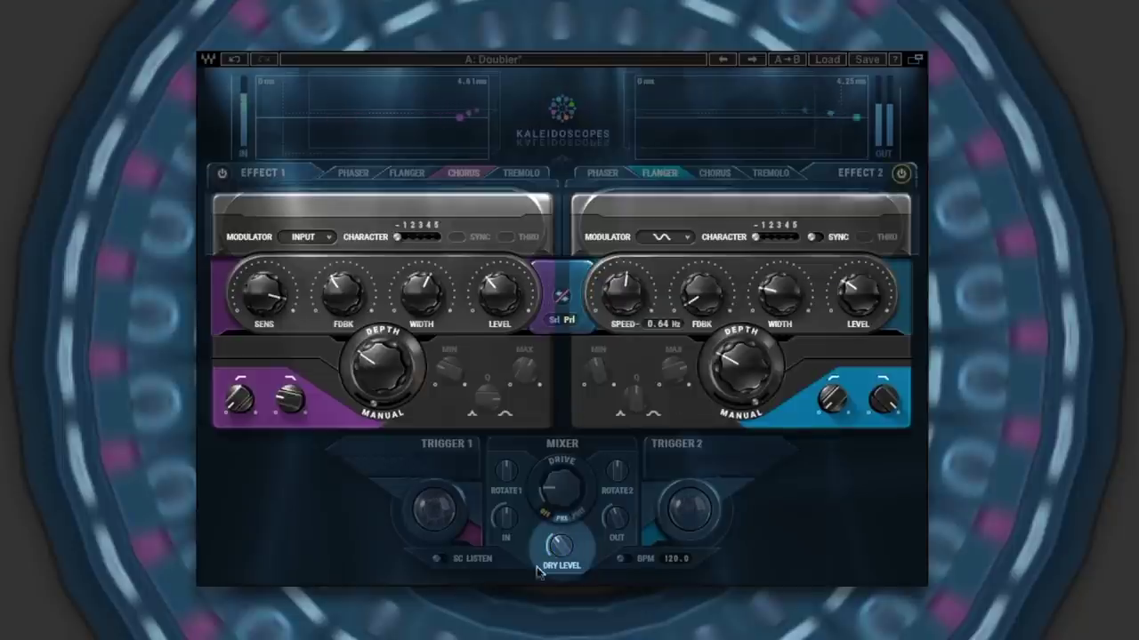
drag(561, 546, 560, 550)
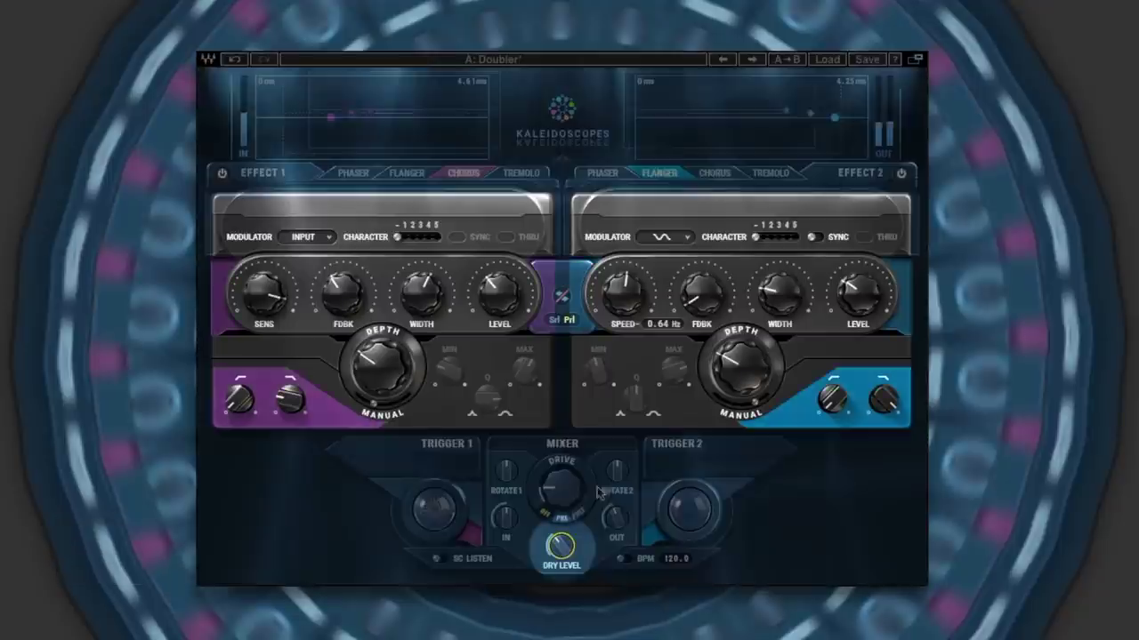
drag(616, 518, 615, 518)
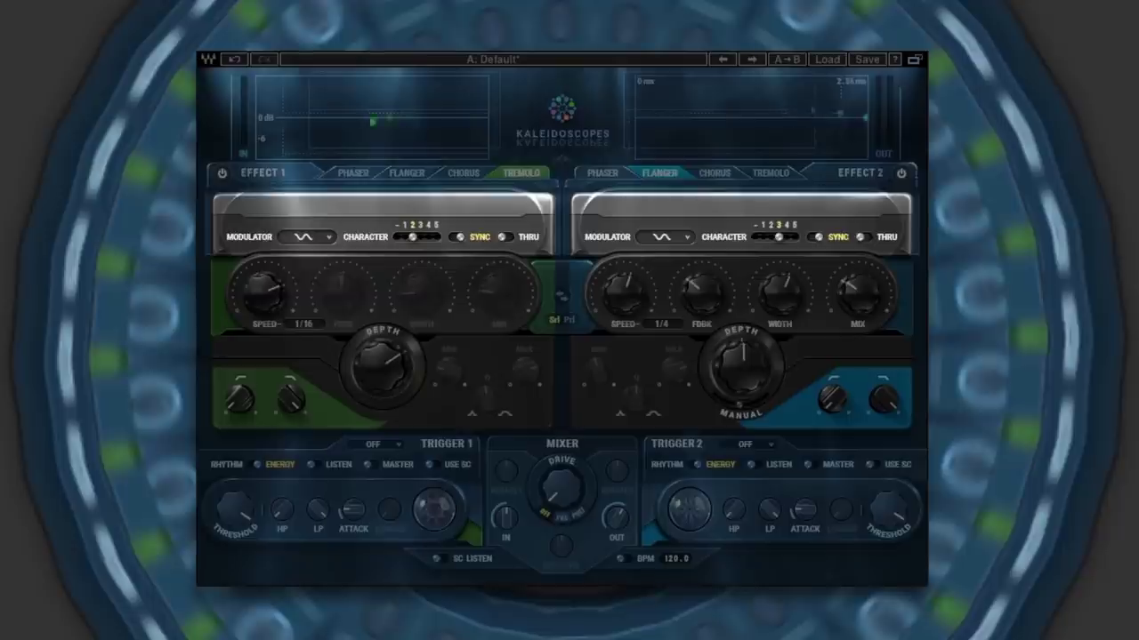
Raise the flanger's feedback to 39.2 and the phaser's depth to 36.70
mouse_move(699, 293)
mouse_down()
mouse_move(702, 302)
mouse_move(703, 283)
mouse_up()
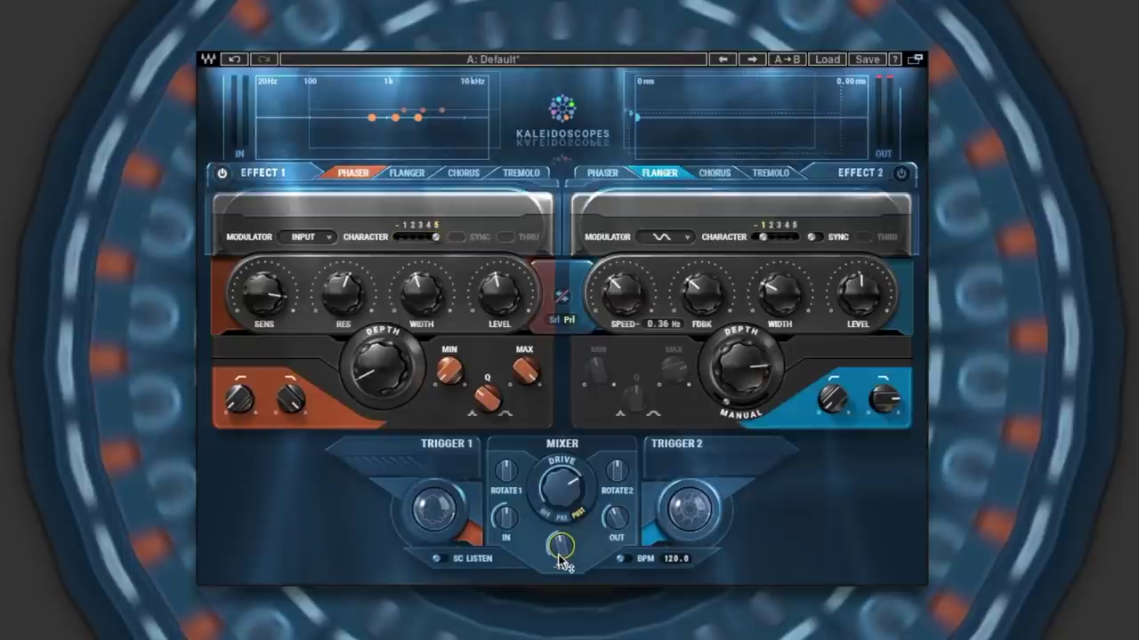
drag(374, 360, 375, 322)
mouse_move(498, 300)
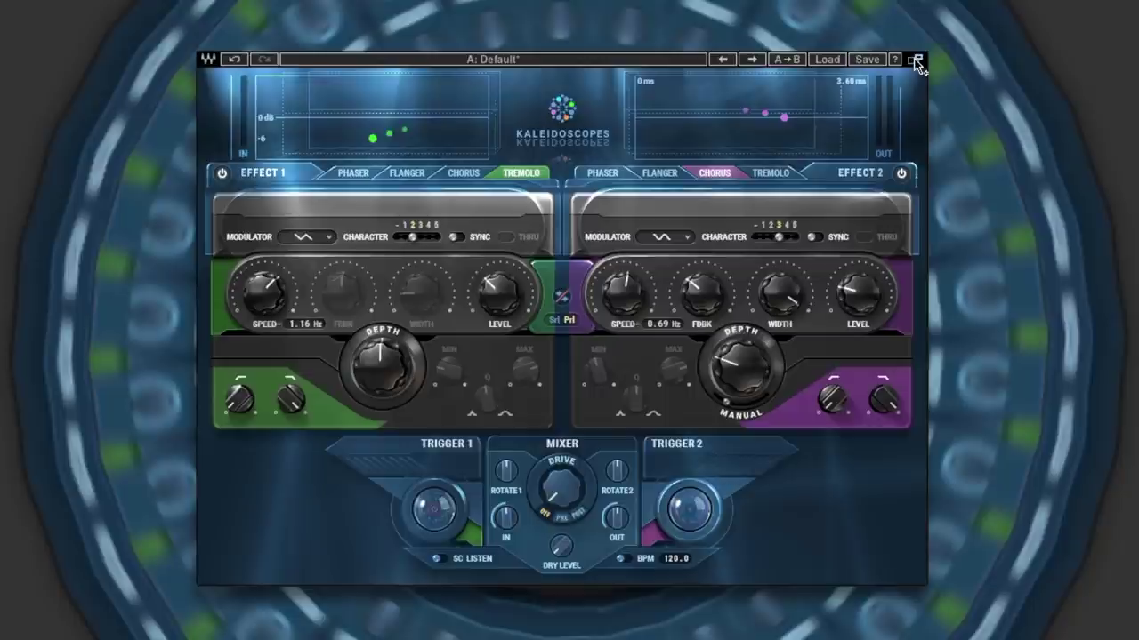
Expand the plugin window to show the full Trigger 1 and Trigger 2 panels
click(915, 60)
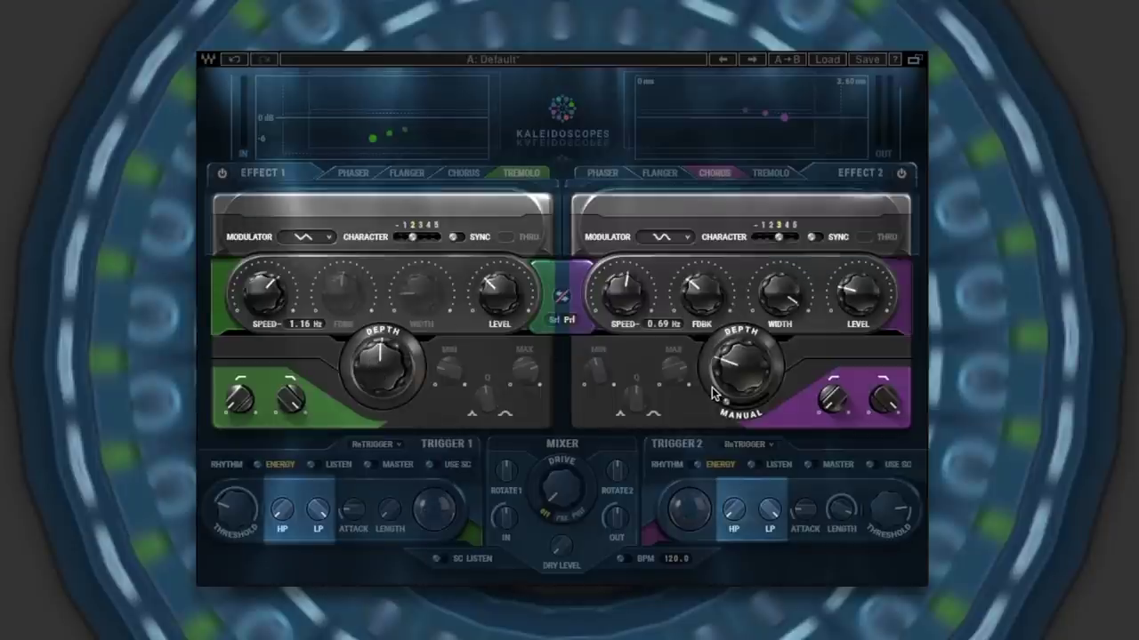
Switch the trigger to Rhythm mode and raise Trigger 1's sensitivity to 68.7
click(693, 464)
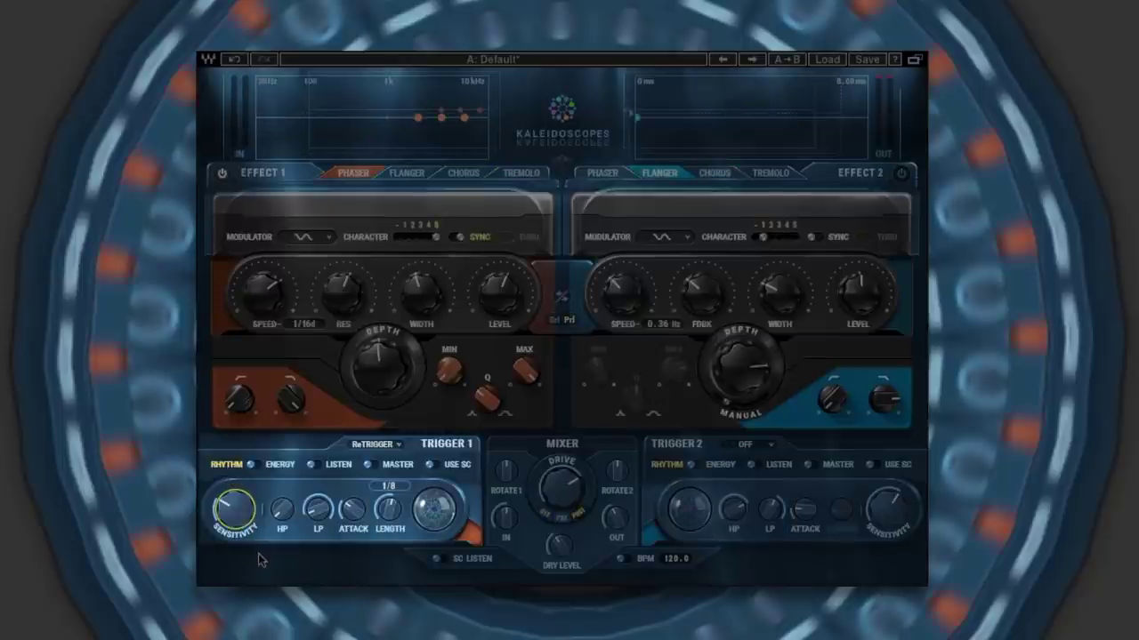
drag(237, 529, 239, 523)
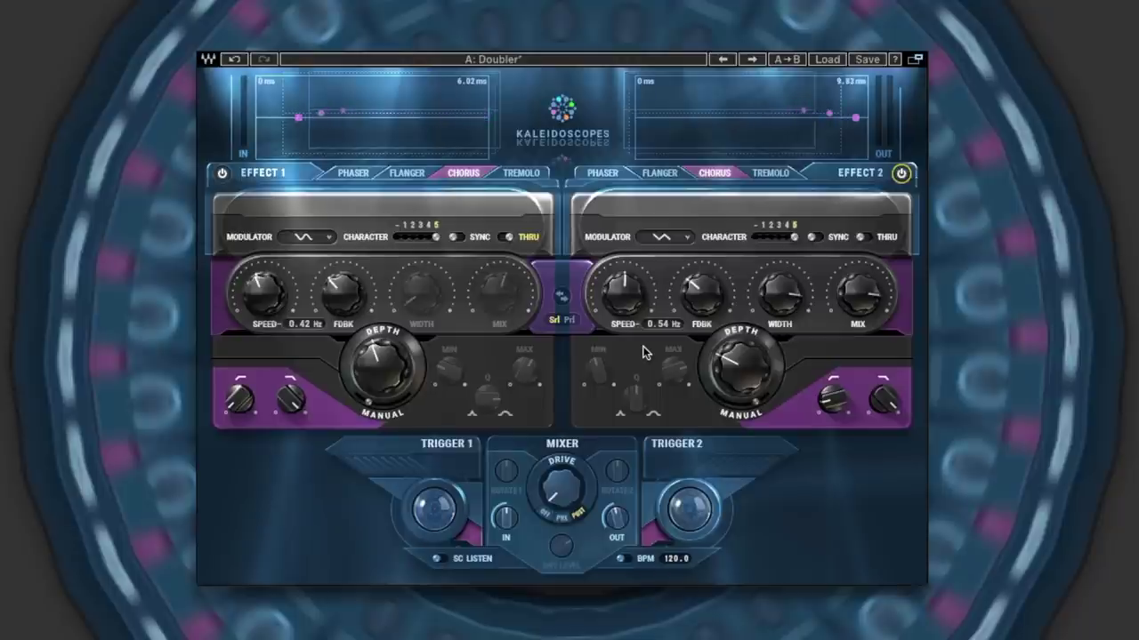
Set Effect 2's chorus Width to 78.0 and turn its Mix knob further up
drag(789, 284, 789, 285)
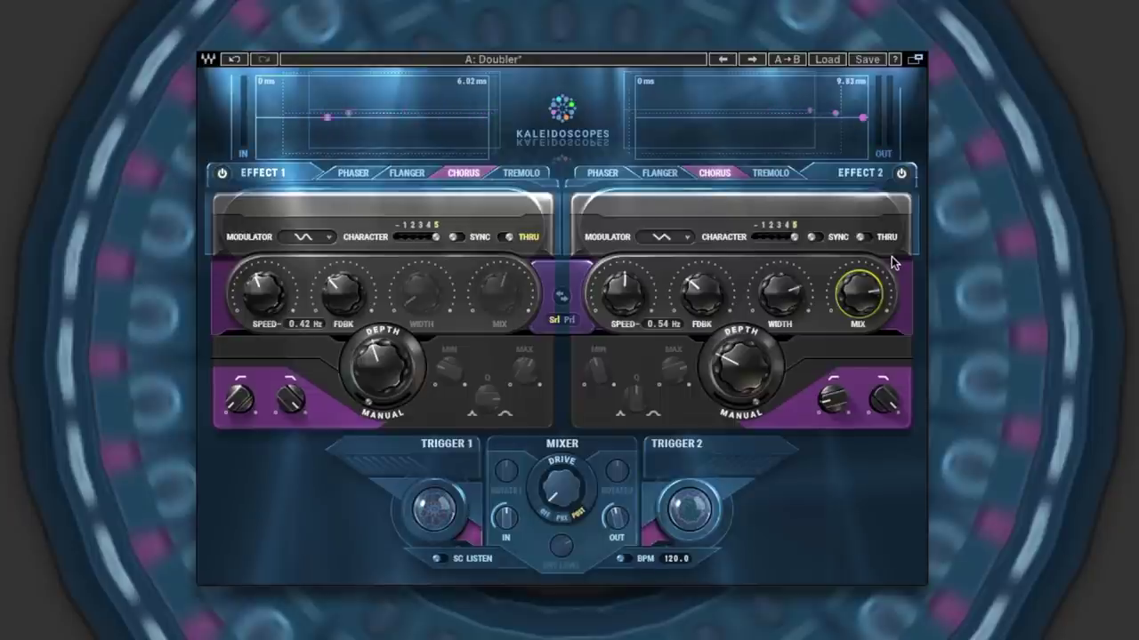
drag(890, 256, 890, 240)
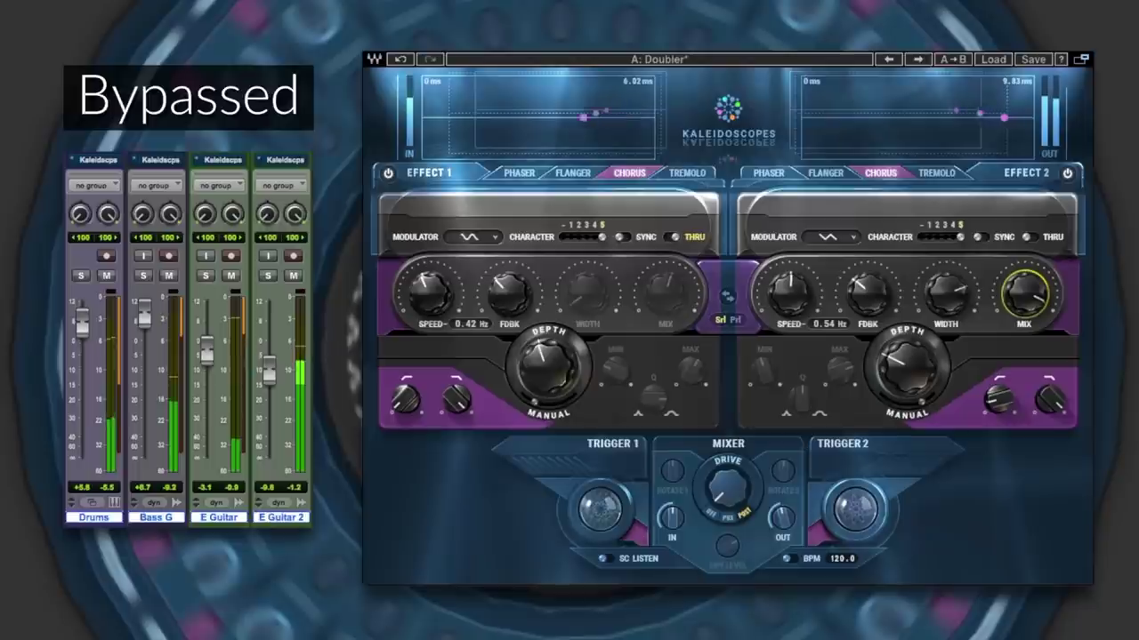
Toggle the Kaleidscps inserts on all four tracks between bypassed and active, ending active
alt+super+click(287, 162)
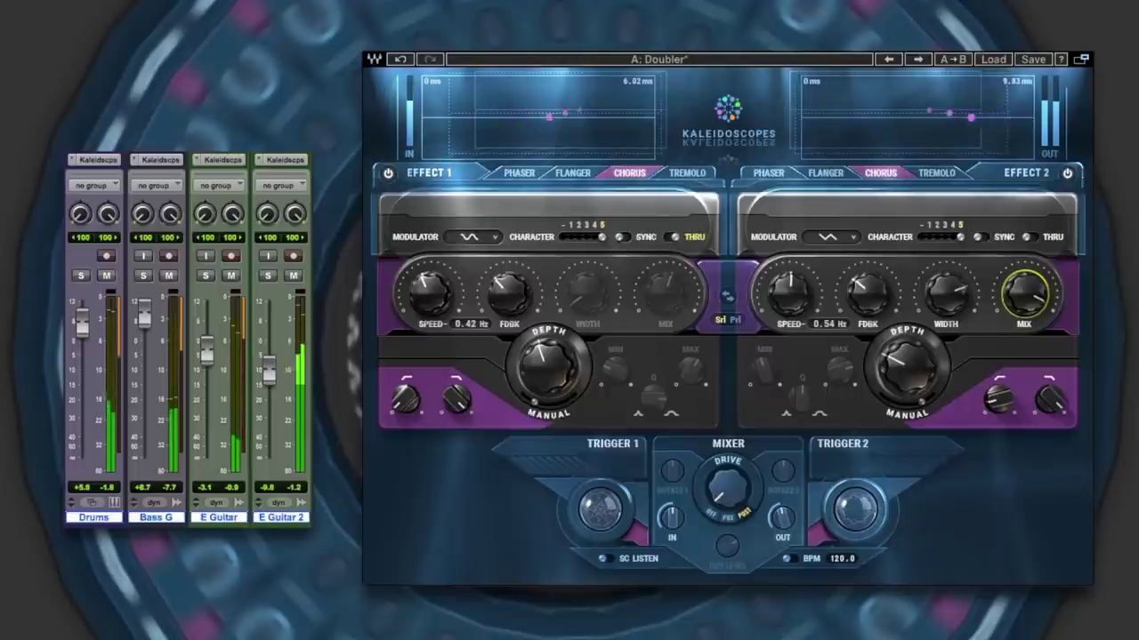
alt+super+click(279, 164)
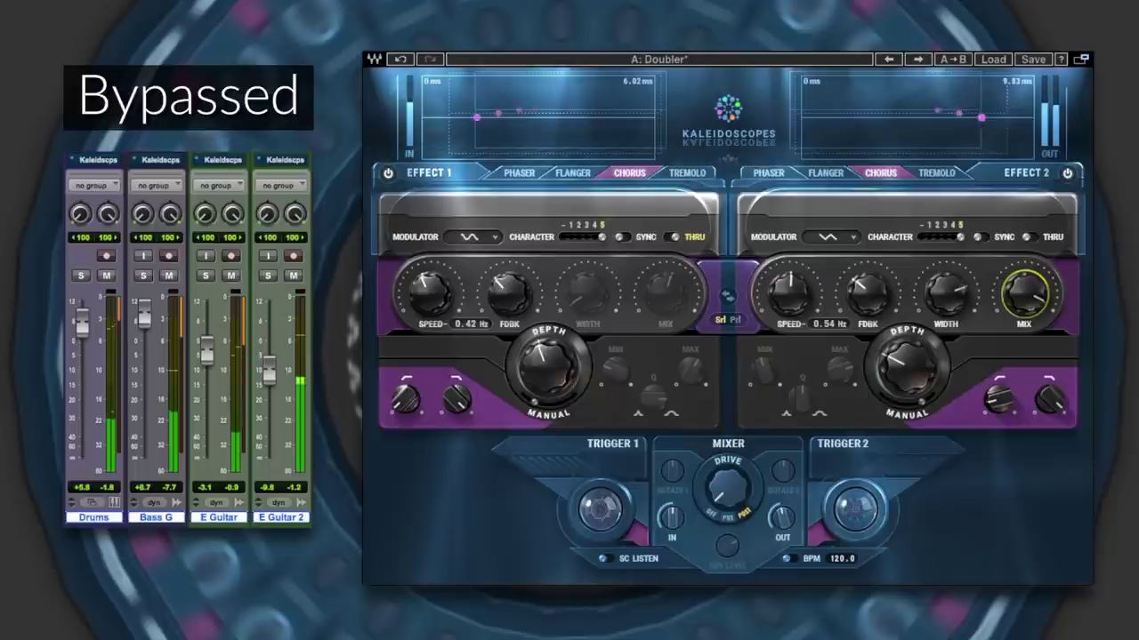
alt+super+click(287, 163)
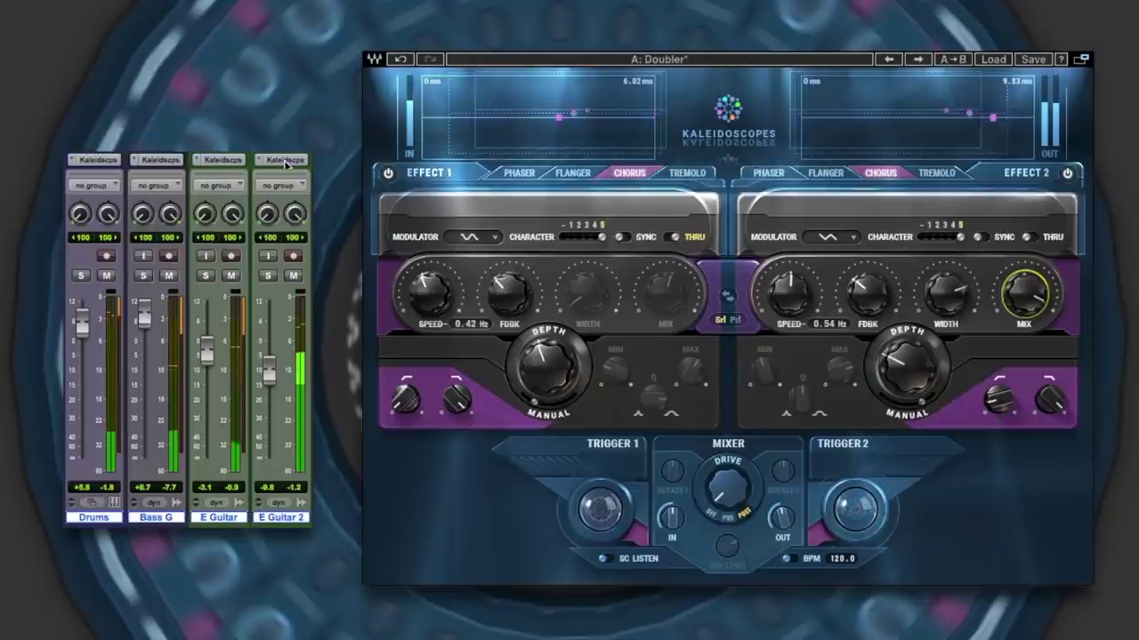